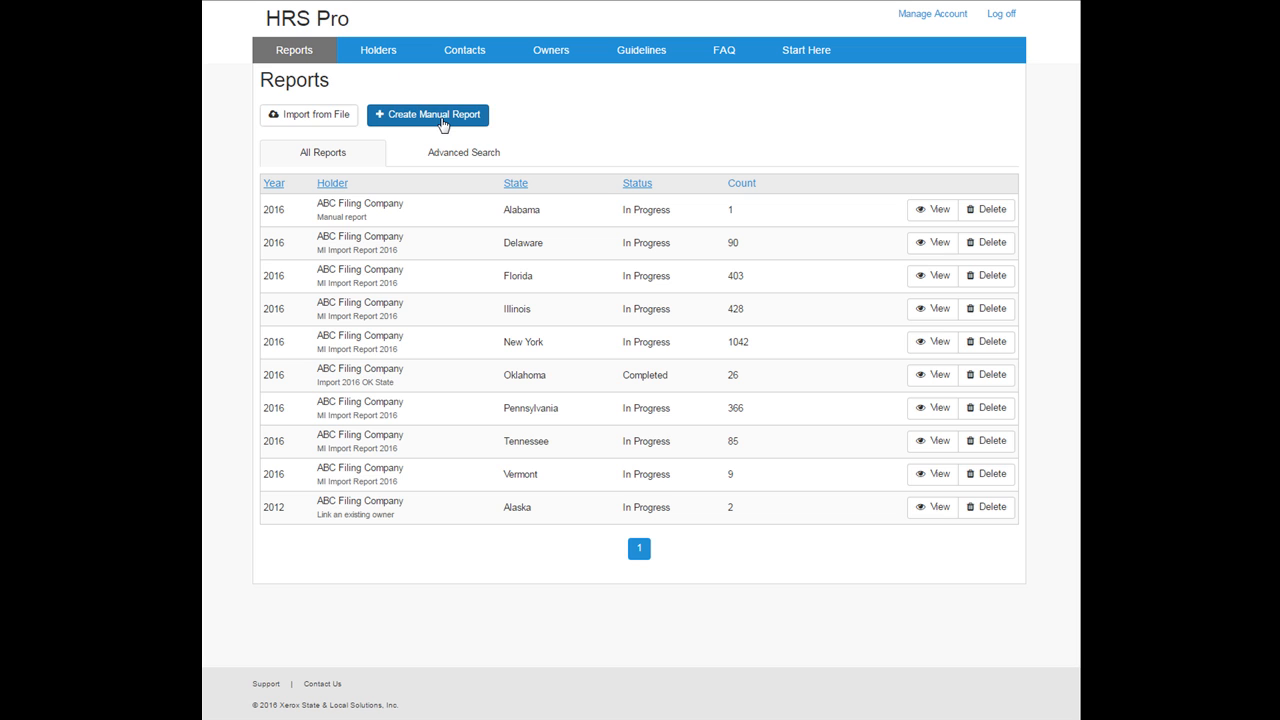
Step: Start a new manual report for year 2016 with state Arizona
click(442, 122)
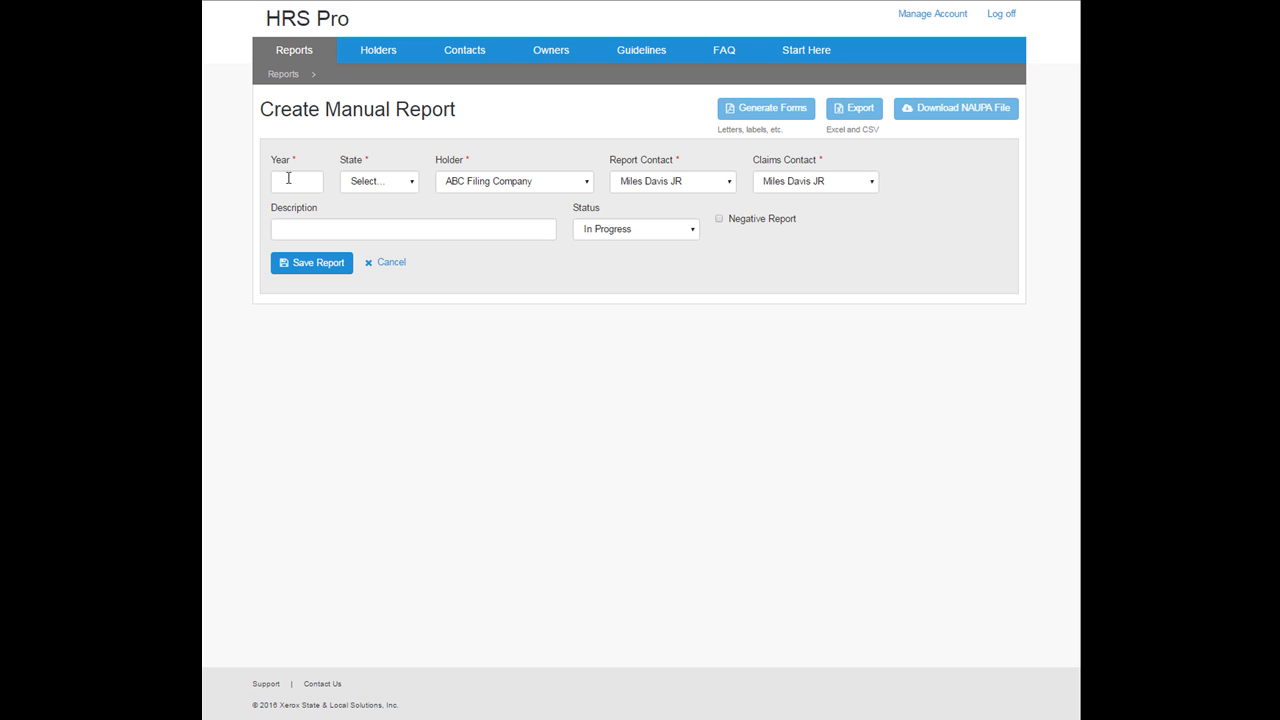
click(288, 178)
text(2016)
click(400, 187)
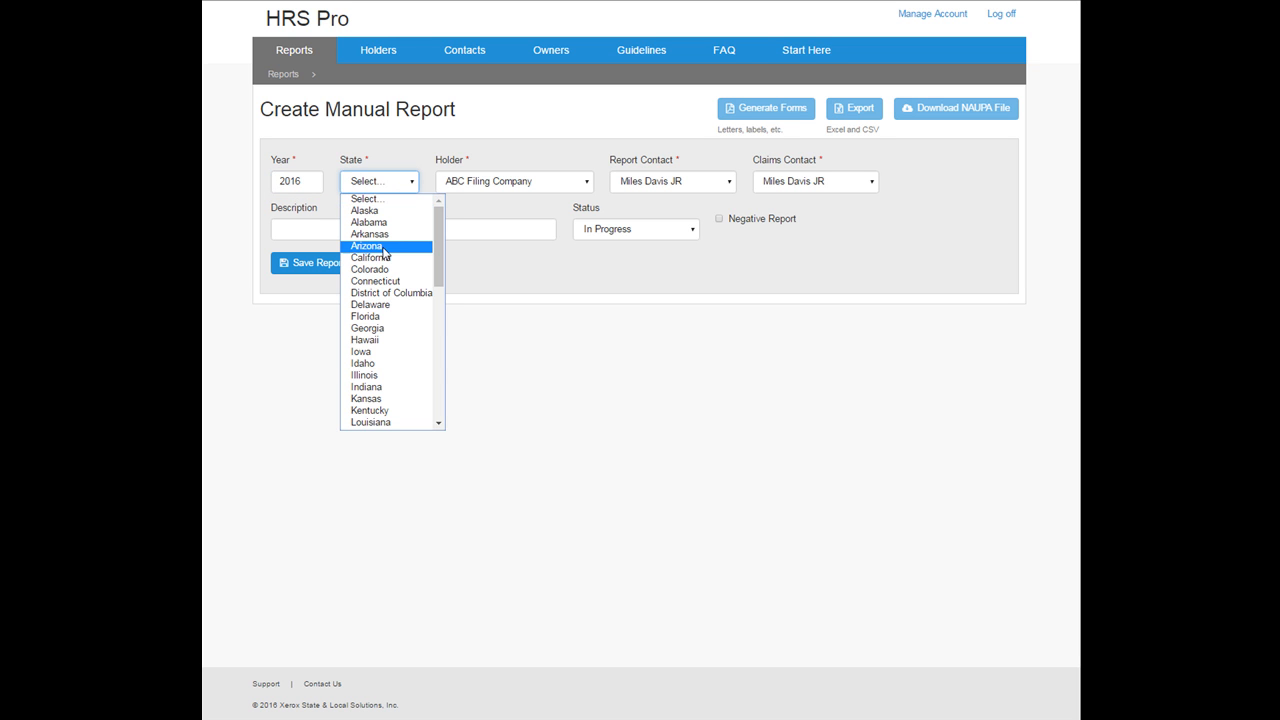
click(384, 245)
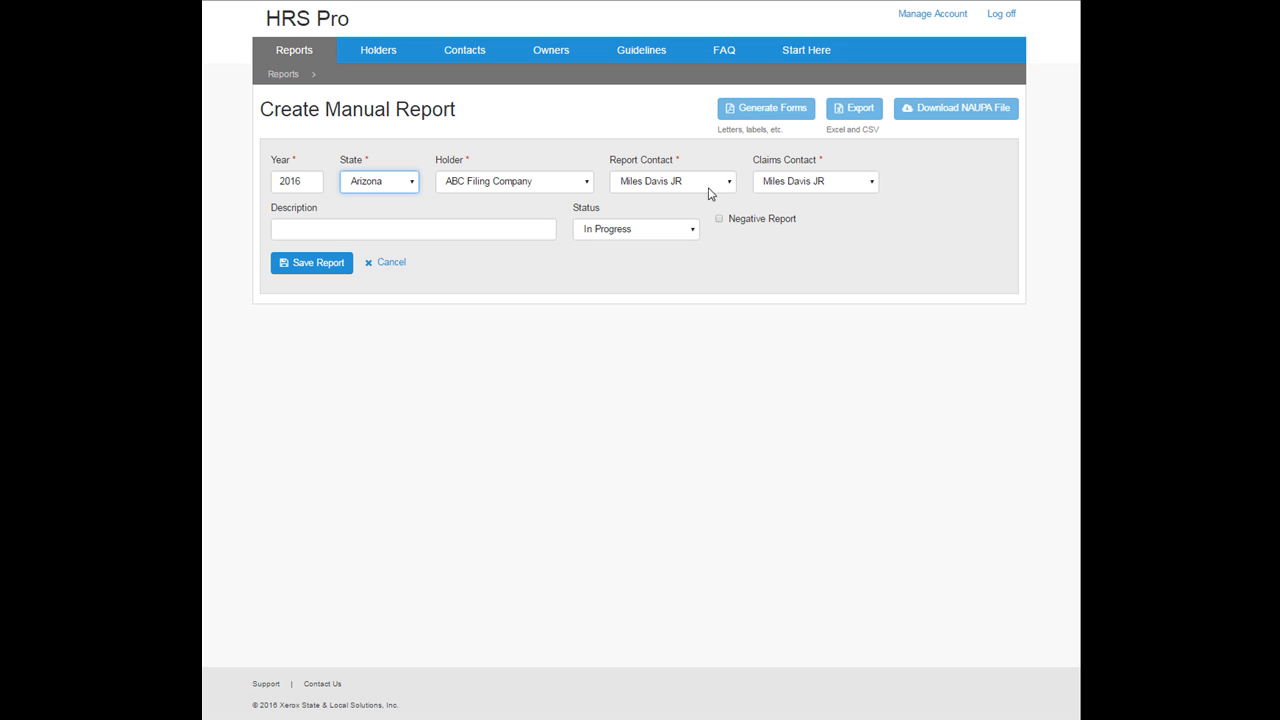
Step: Give the report the description 'Manual Report' and save it
click(486, 232)
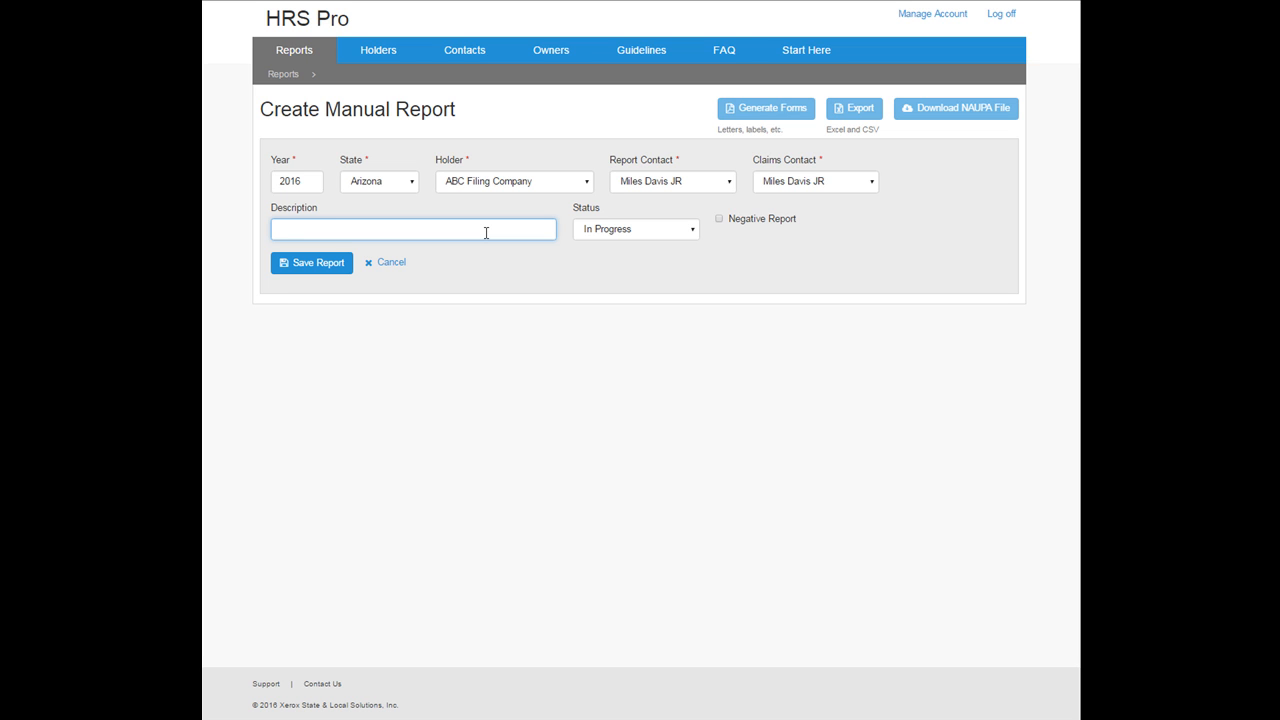
text(Manual Repror)
key(BackSpace)
key(BackSpace)
key(BackSpace)
text(ort)
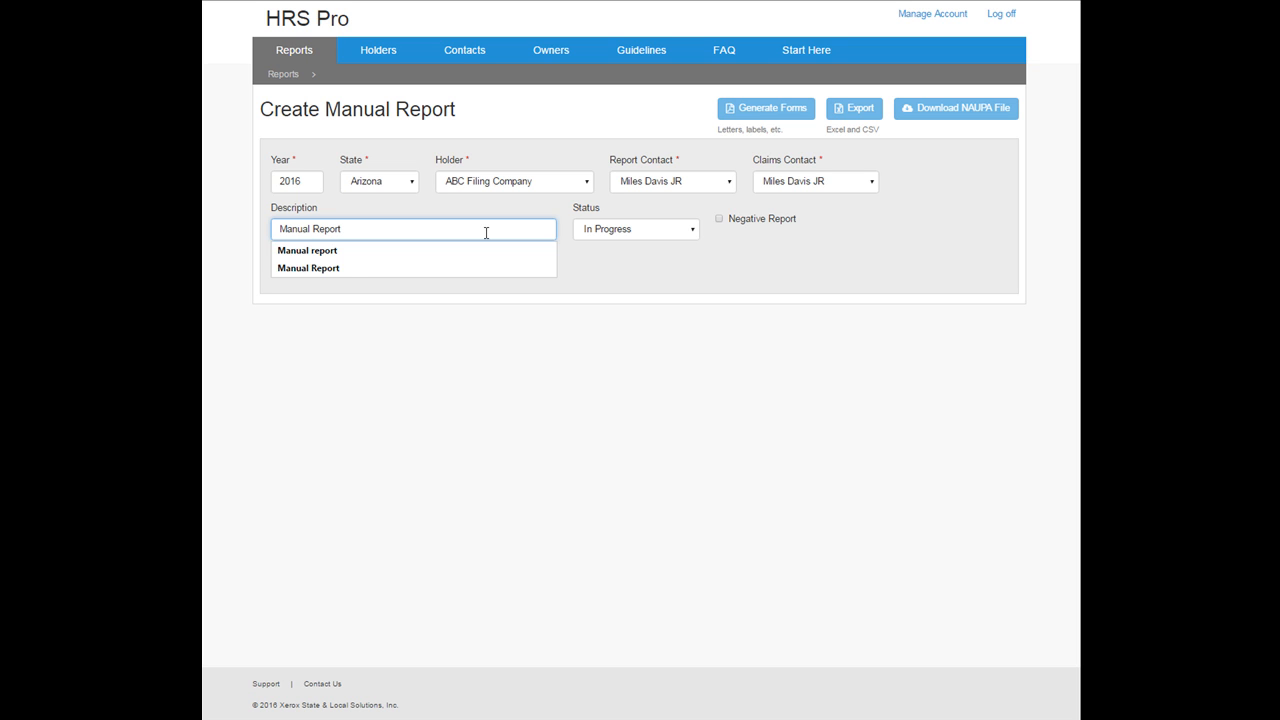
click(599, 250)
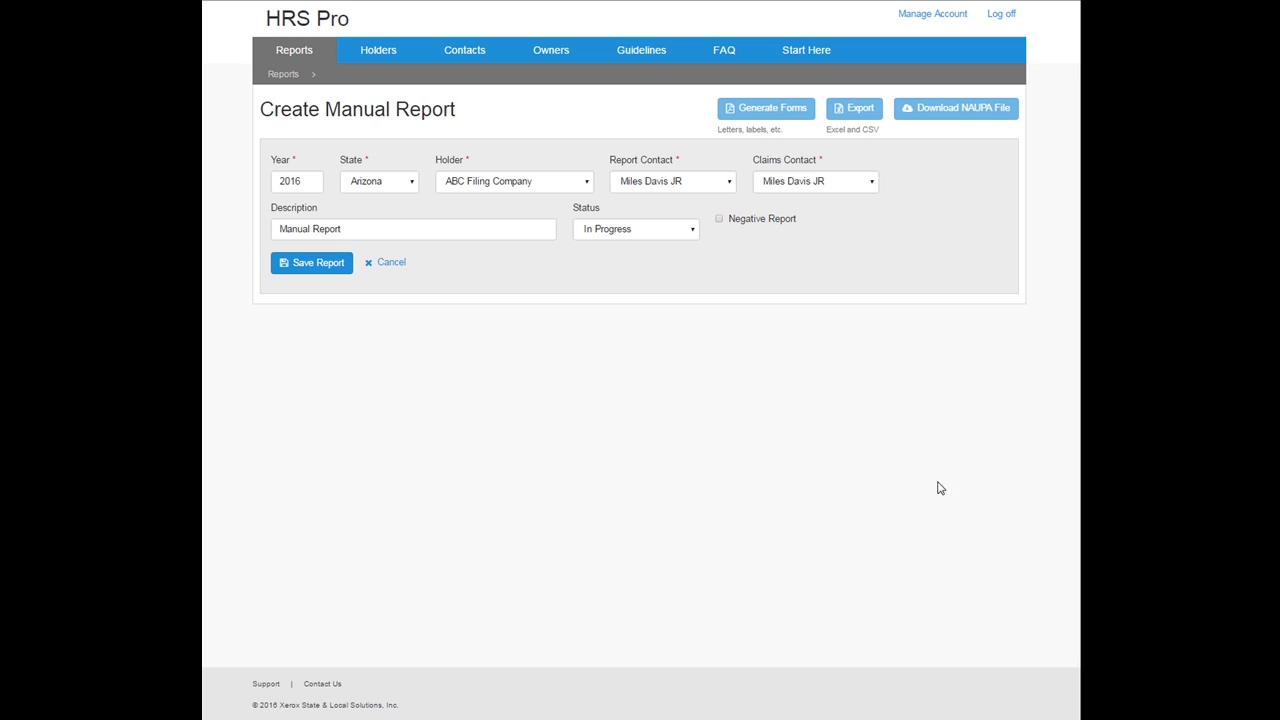
click(328, 263)
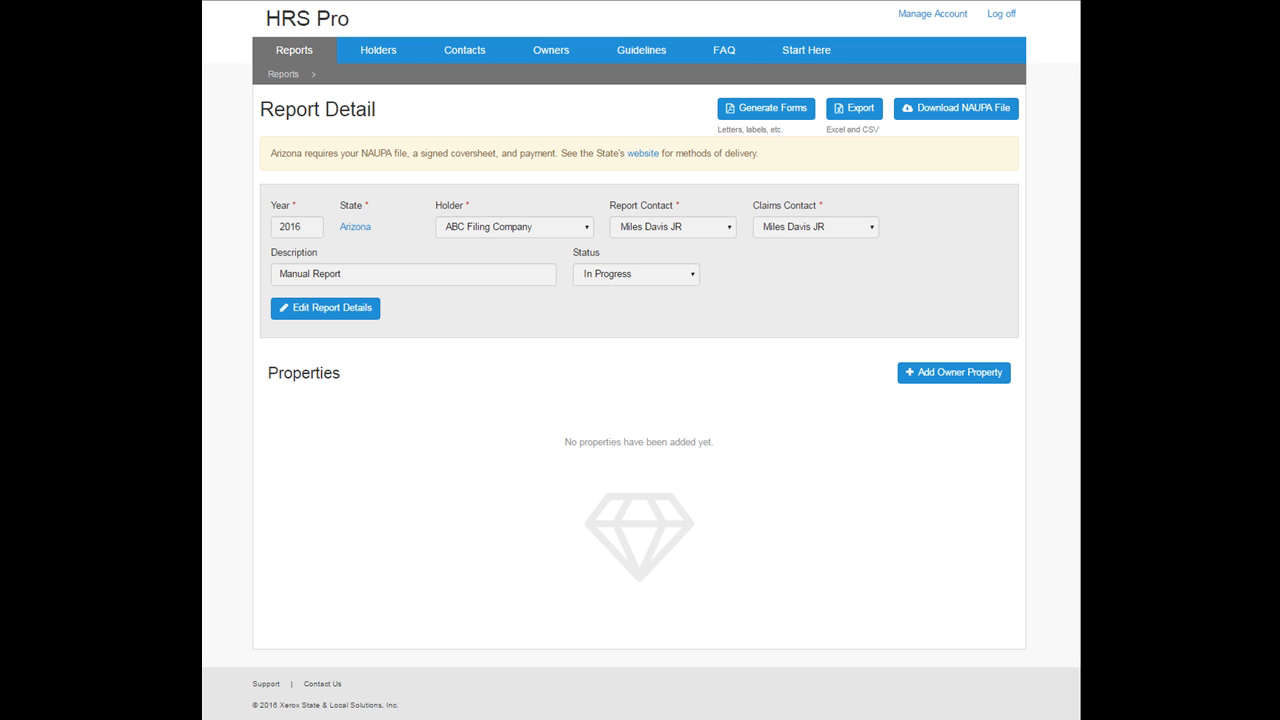
Step: Begin a new owner property with status Reportable and type AC01 Checking Accounts (3)
click(960, 373)
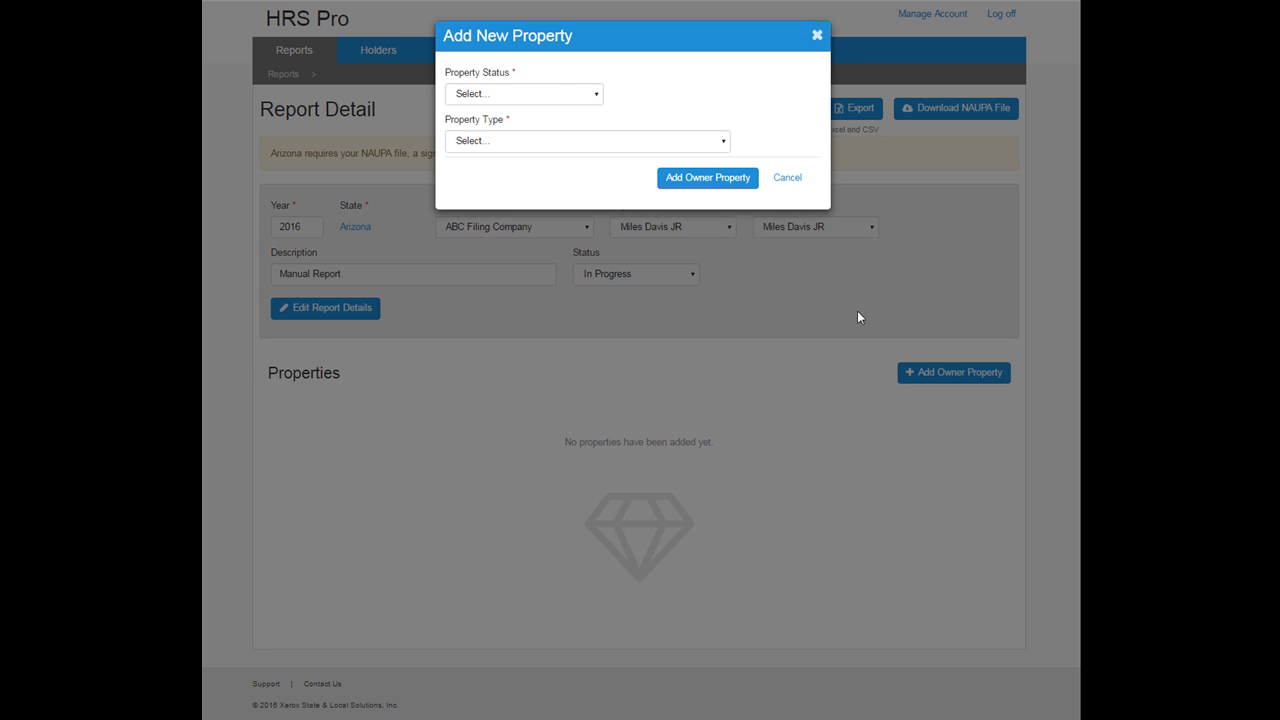
click(558, 93)
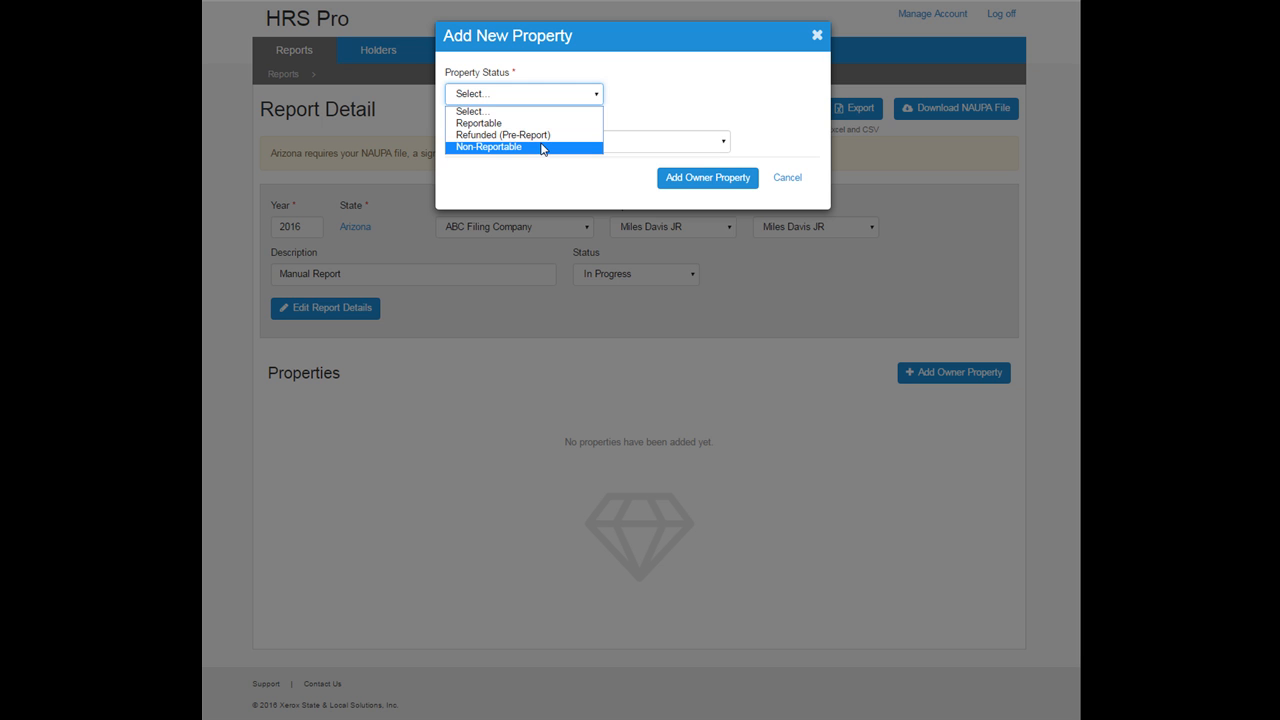
click(520, 123)
click(531, 141)
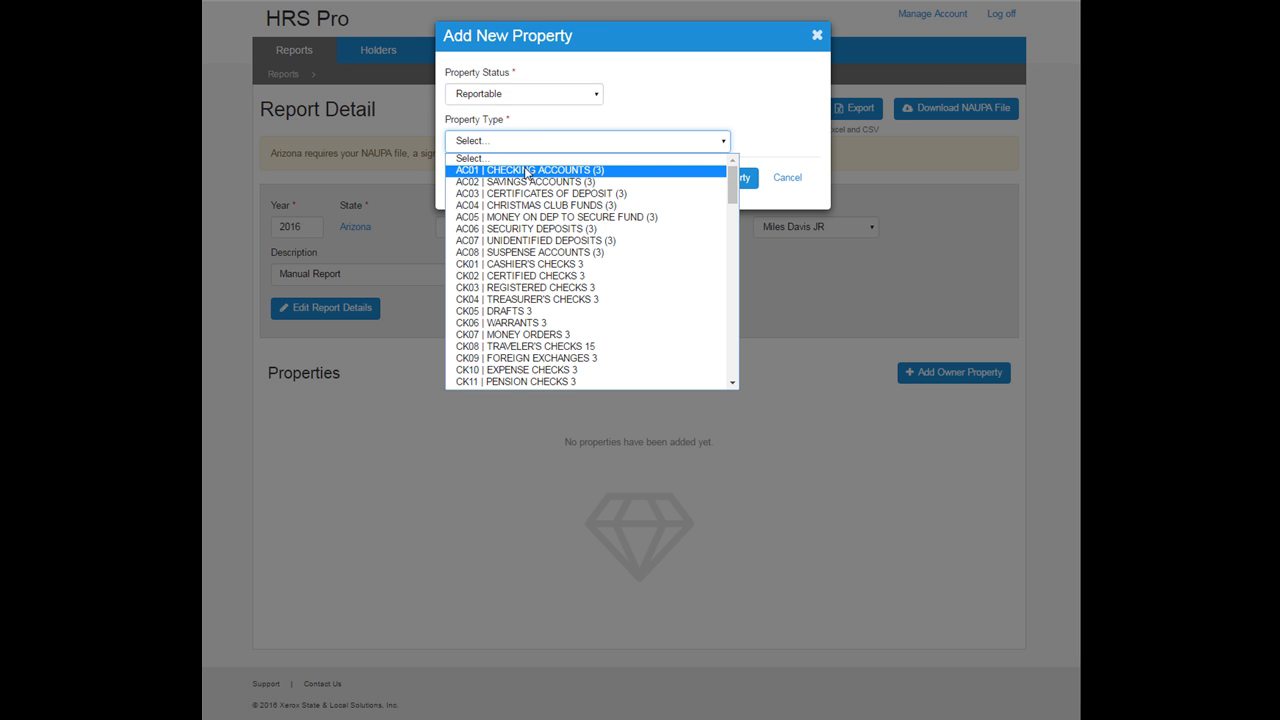
click(526, 171)
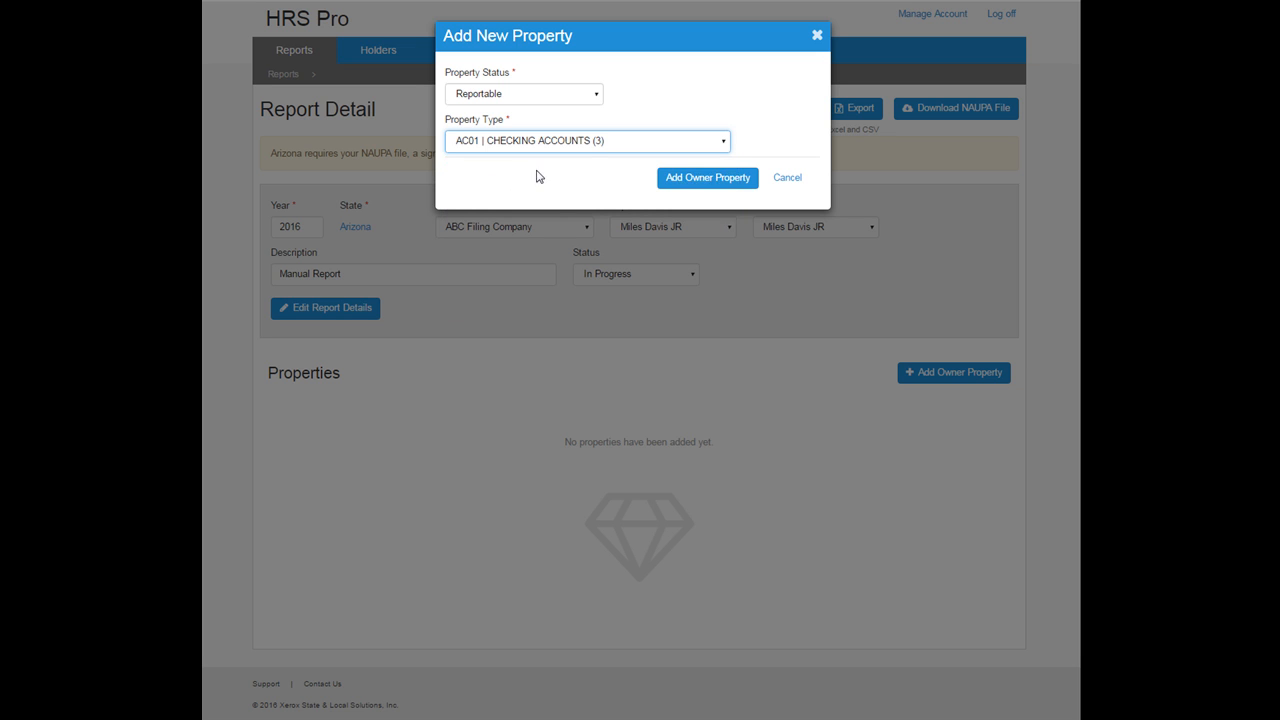
Step: Add the property and change its type to AC06 Security Deposits (3)
click(703, 186)
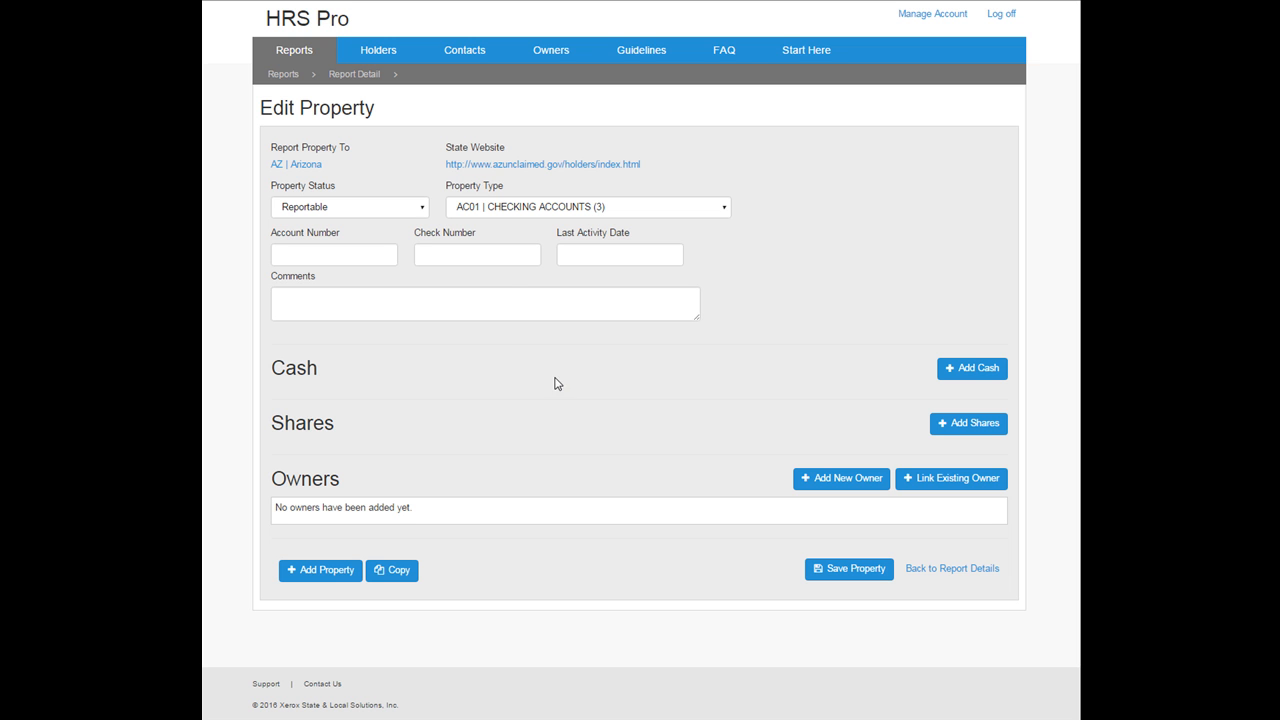
click(726, 208)
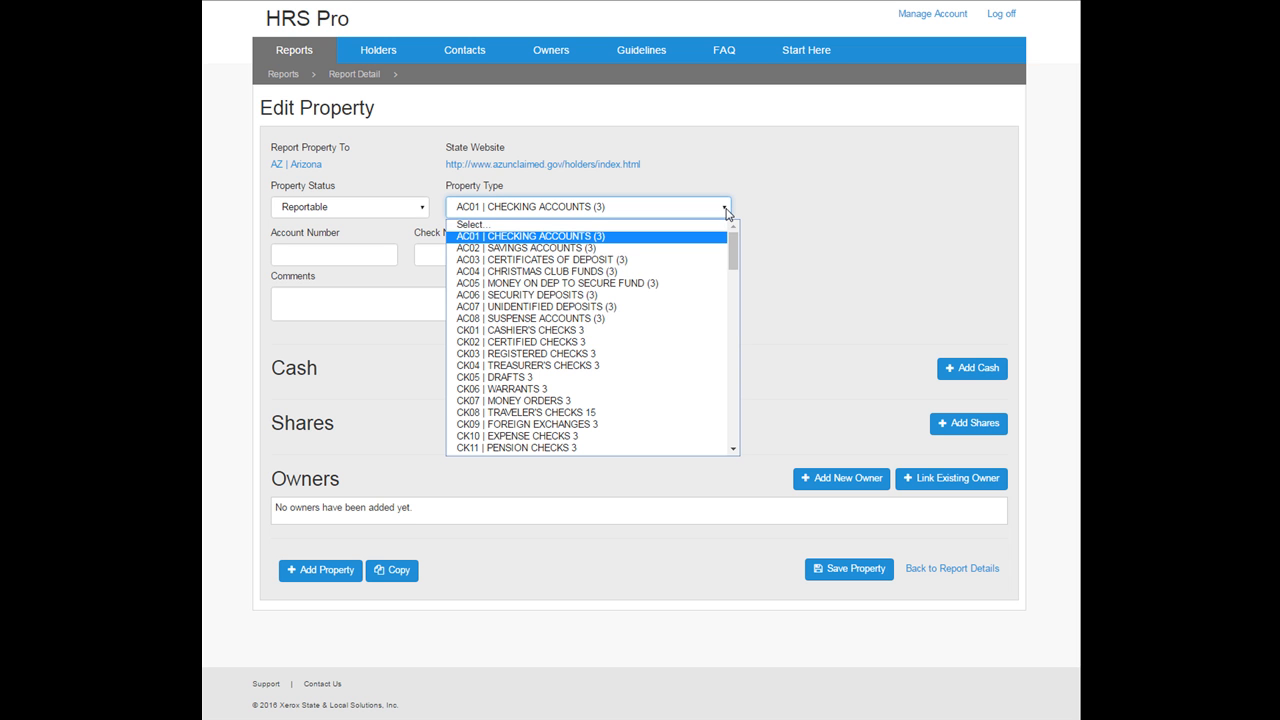
click(557, 295)
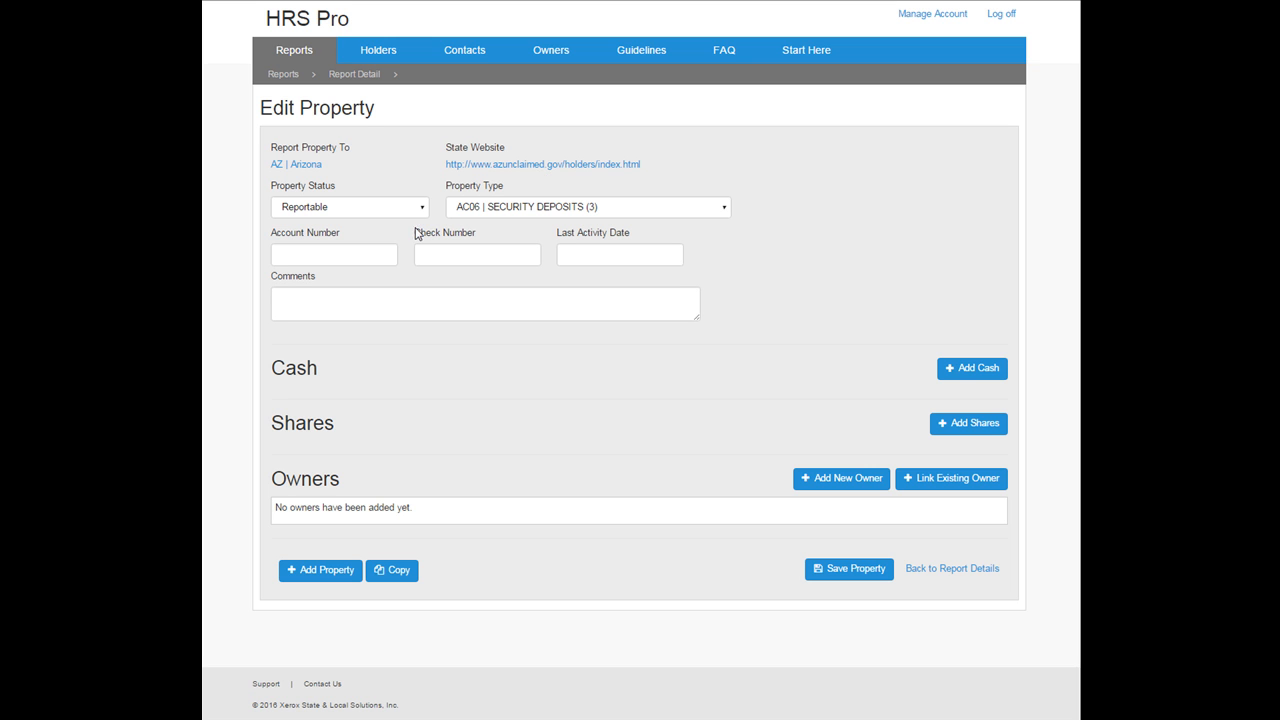
Step: Enter the property's account number and last activity date 10/15/2015
click(343, 255)
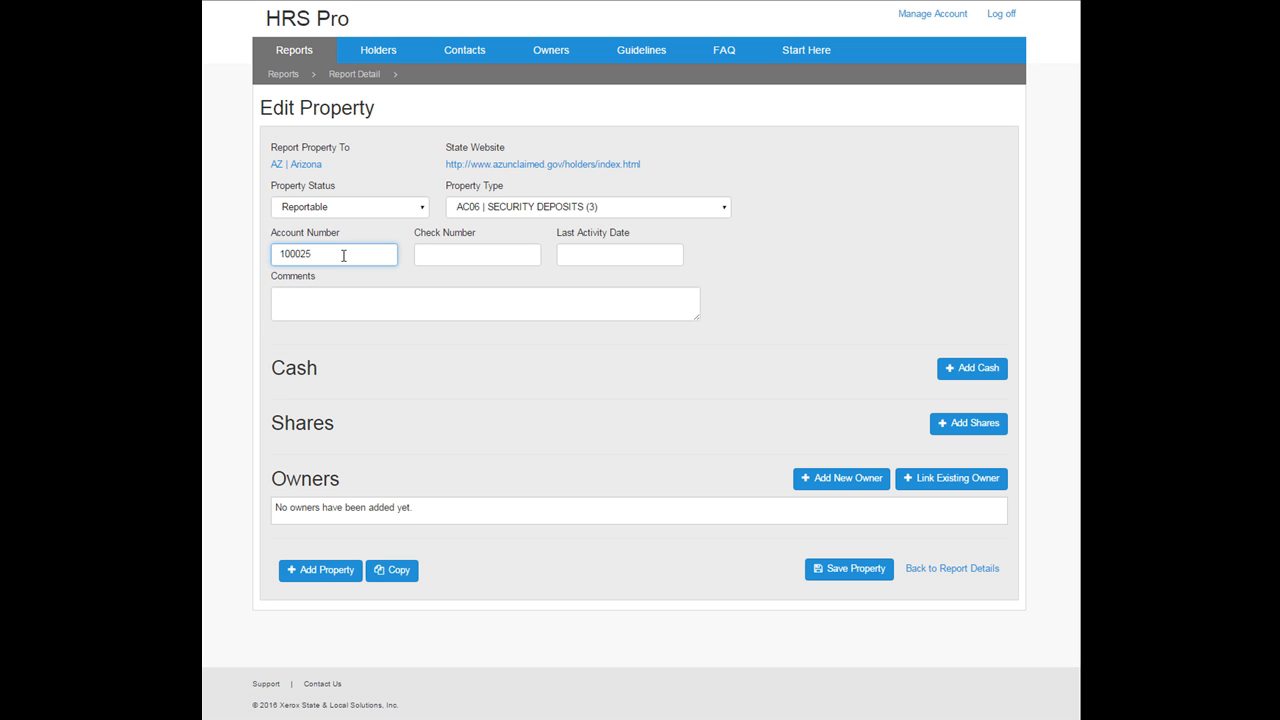
click(437, 257)
click(564, 256)
text(10/15/2015)
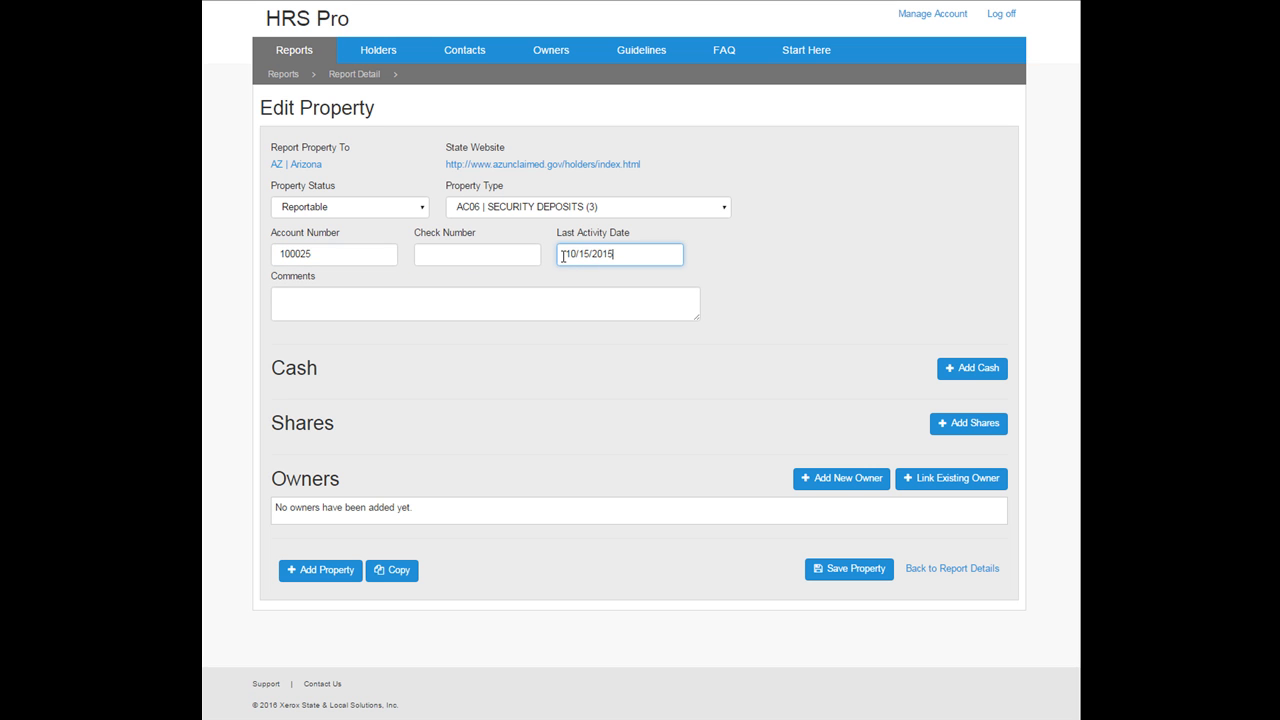
click(471, 302)
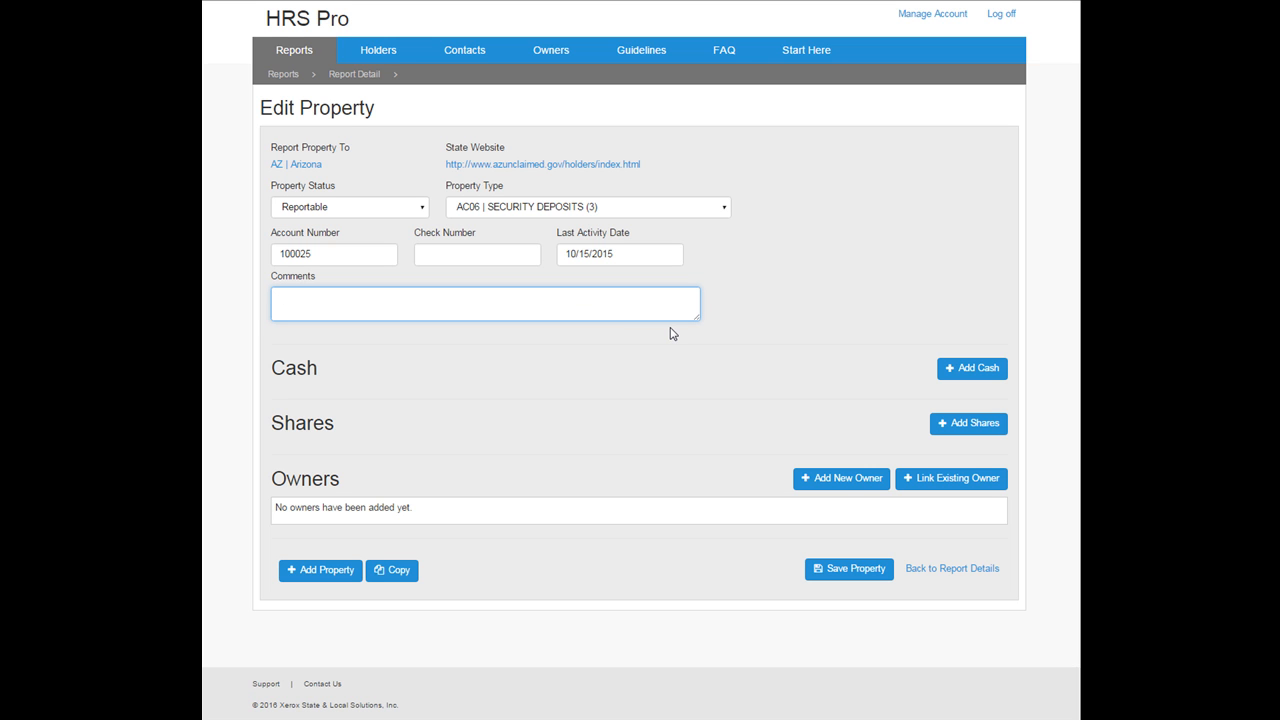
Step: Save cash of 57.50 to report with a 2.50 MC Mailing Cost deduction
click(975, 367)
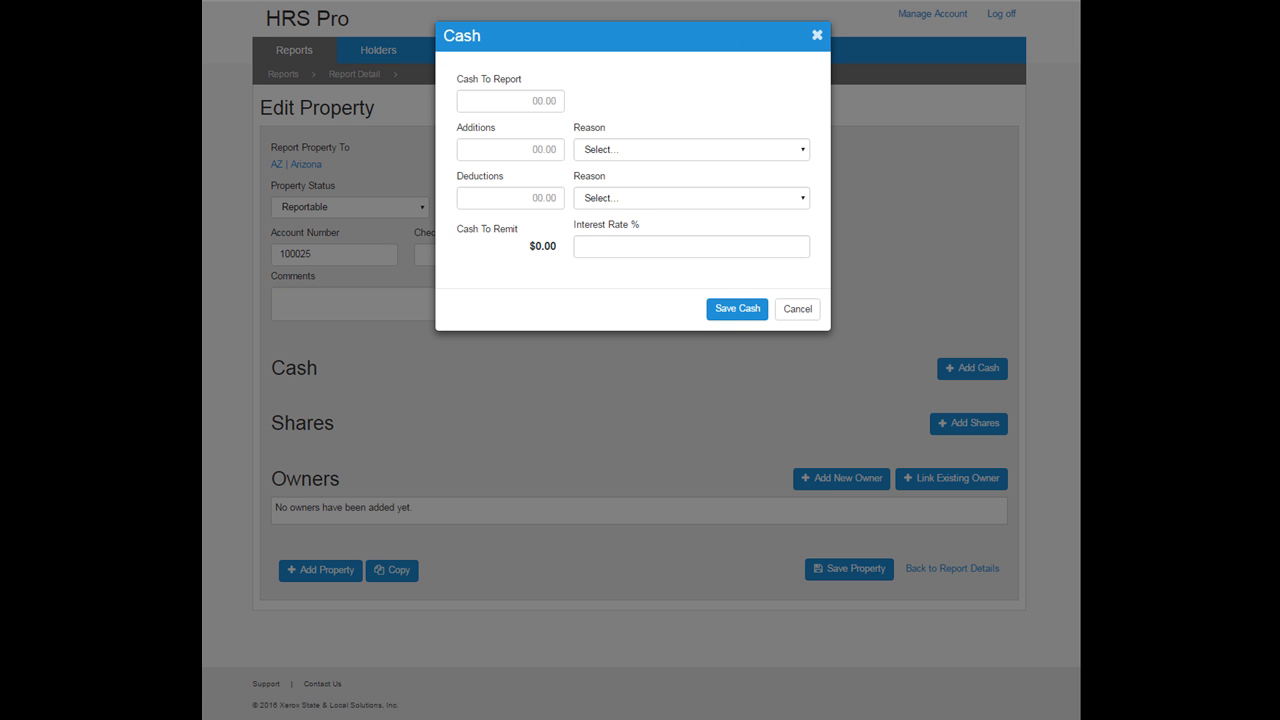
click(500, 95)
text(57.50)
click(521, 199)
text(.50)
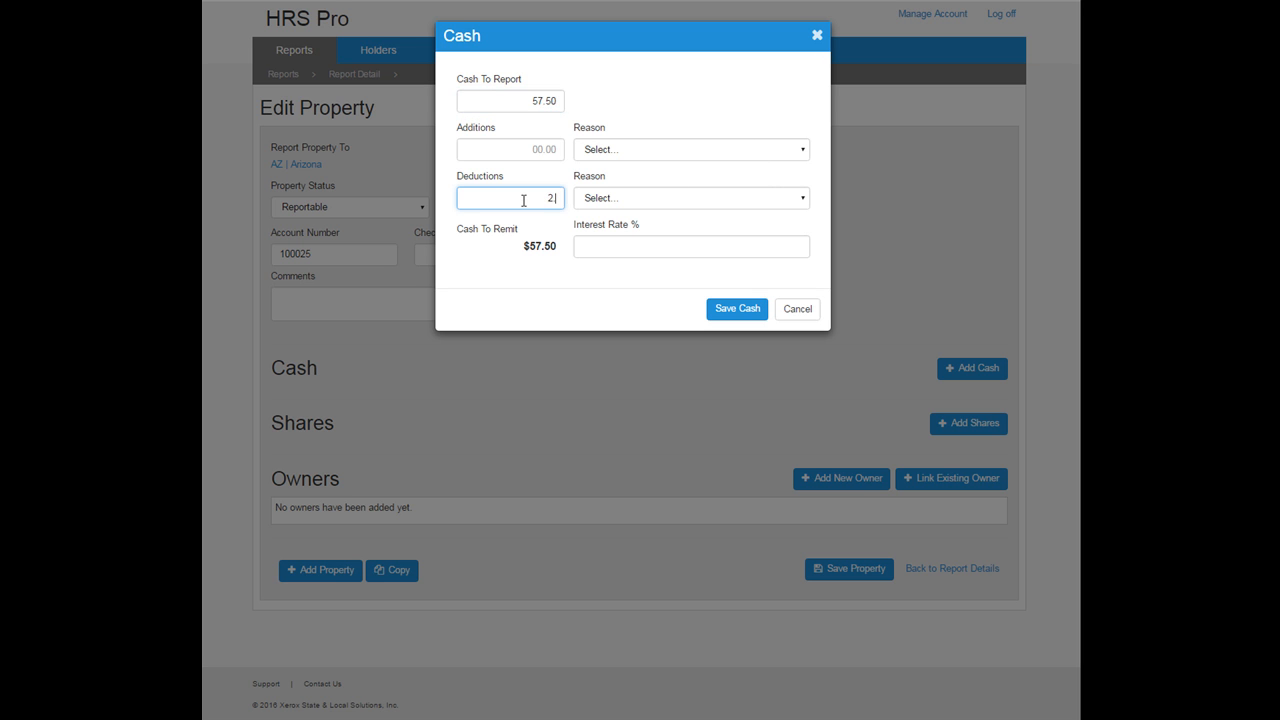
click(622, 206)
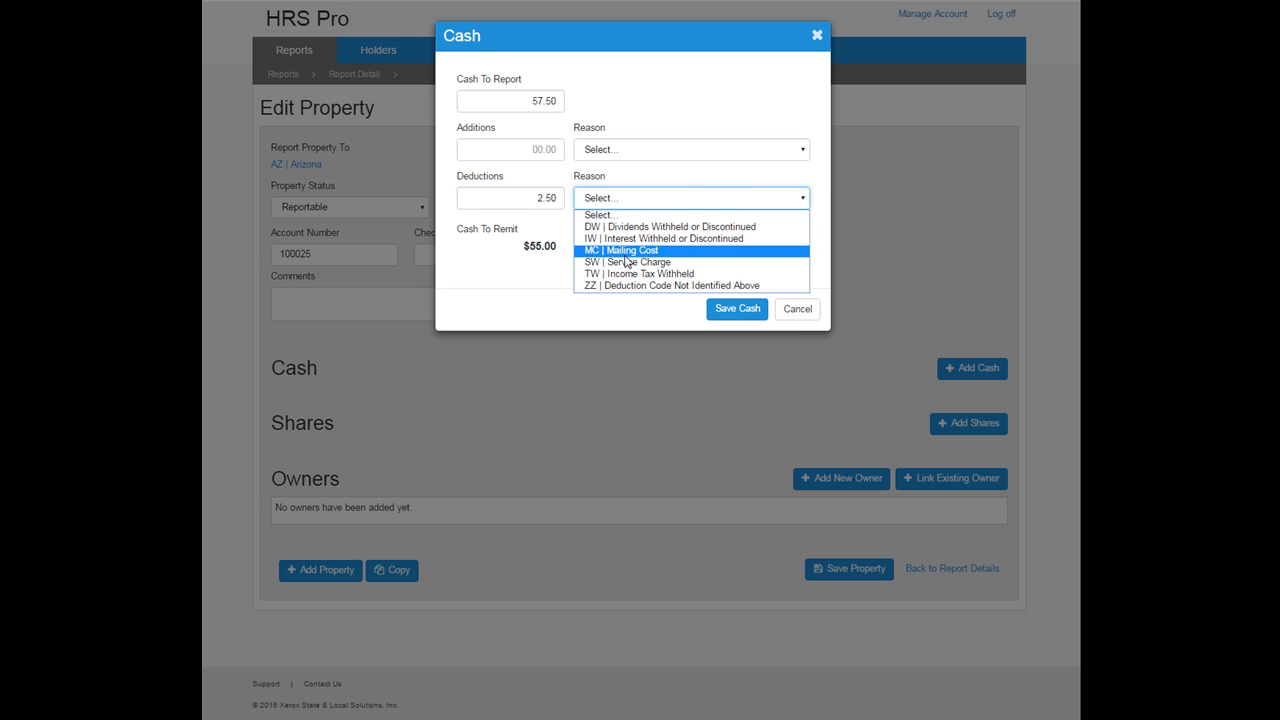
click(628, 250)
click(730, 308)
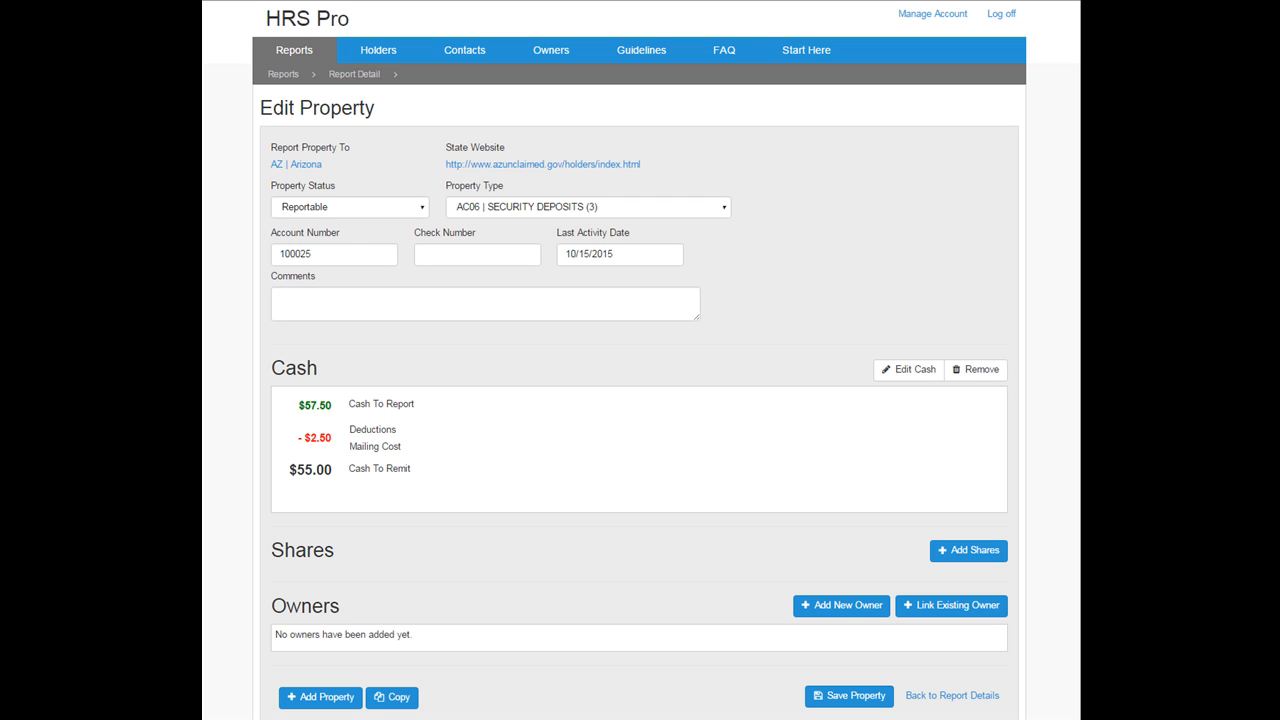
Step: Add a new owner of type OT with relation PA Payee to the first owner
click(856, 604)
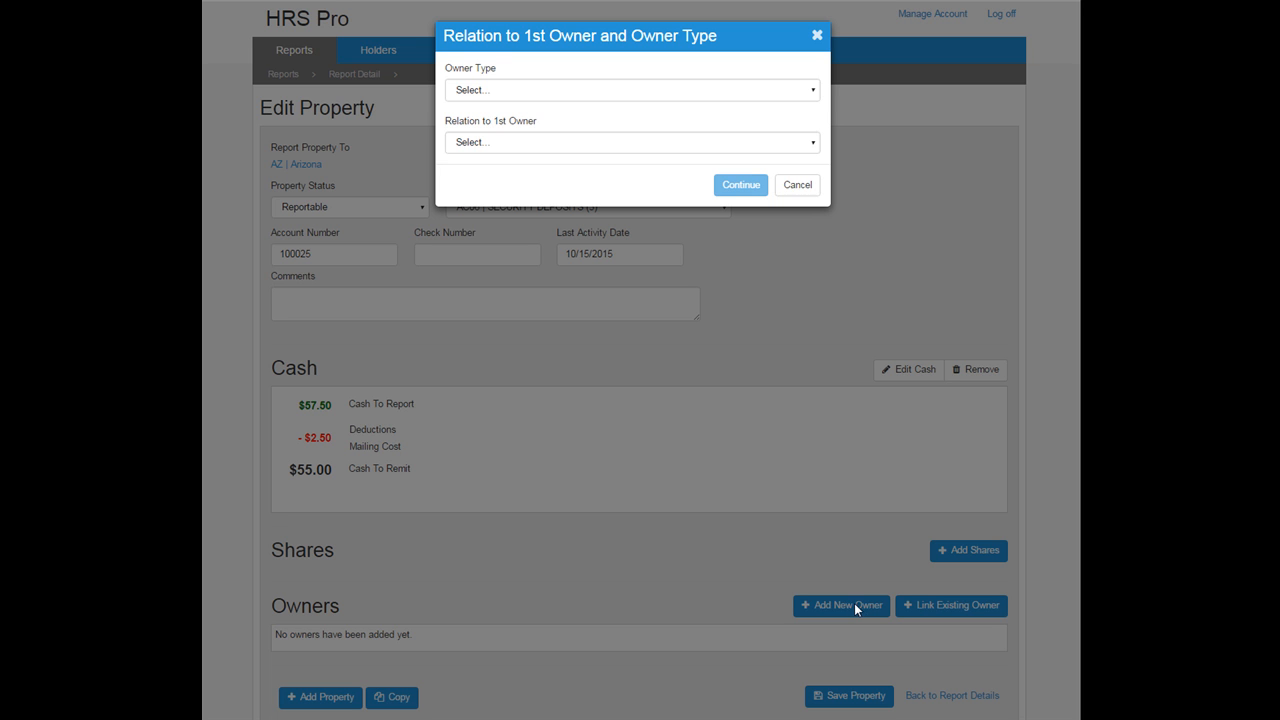
click(503, 90)
click(503, 130)
click(505, 143)
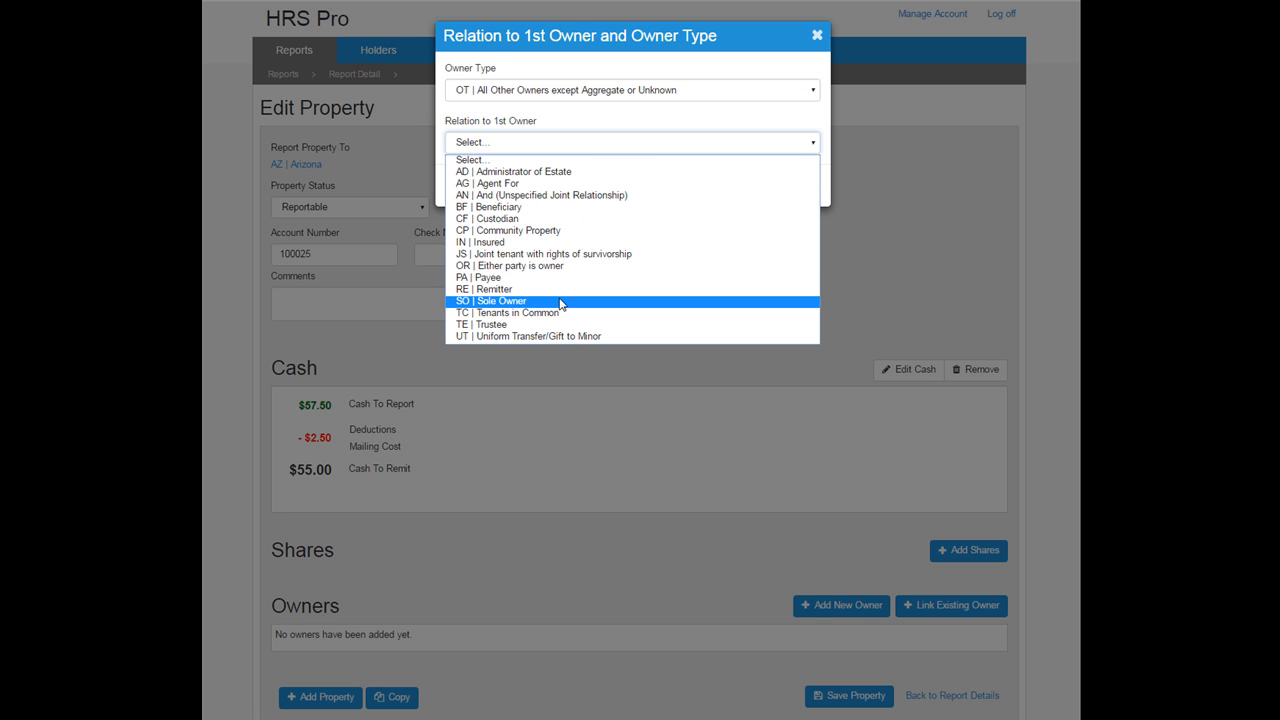
click(528, 278)
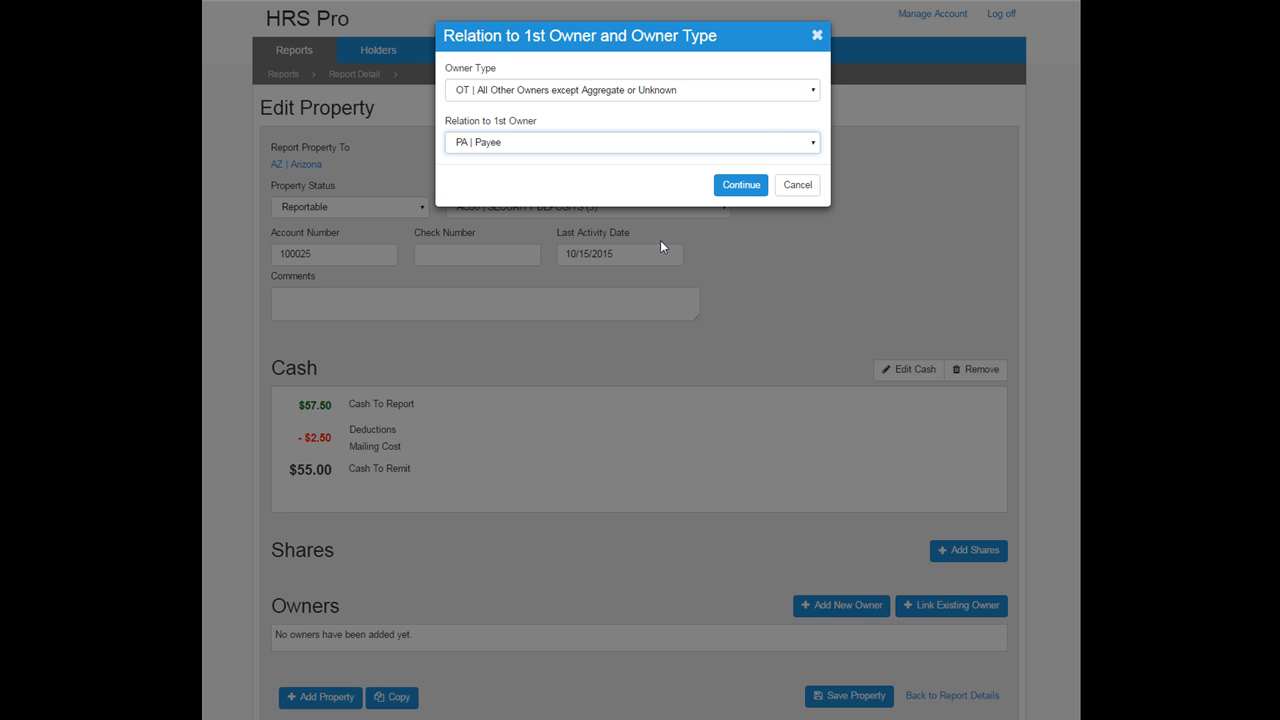
click(743, 190)
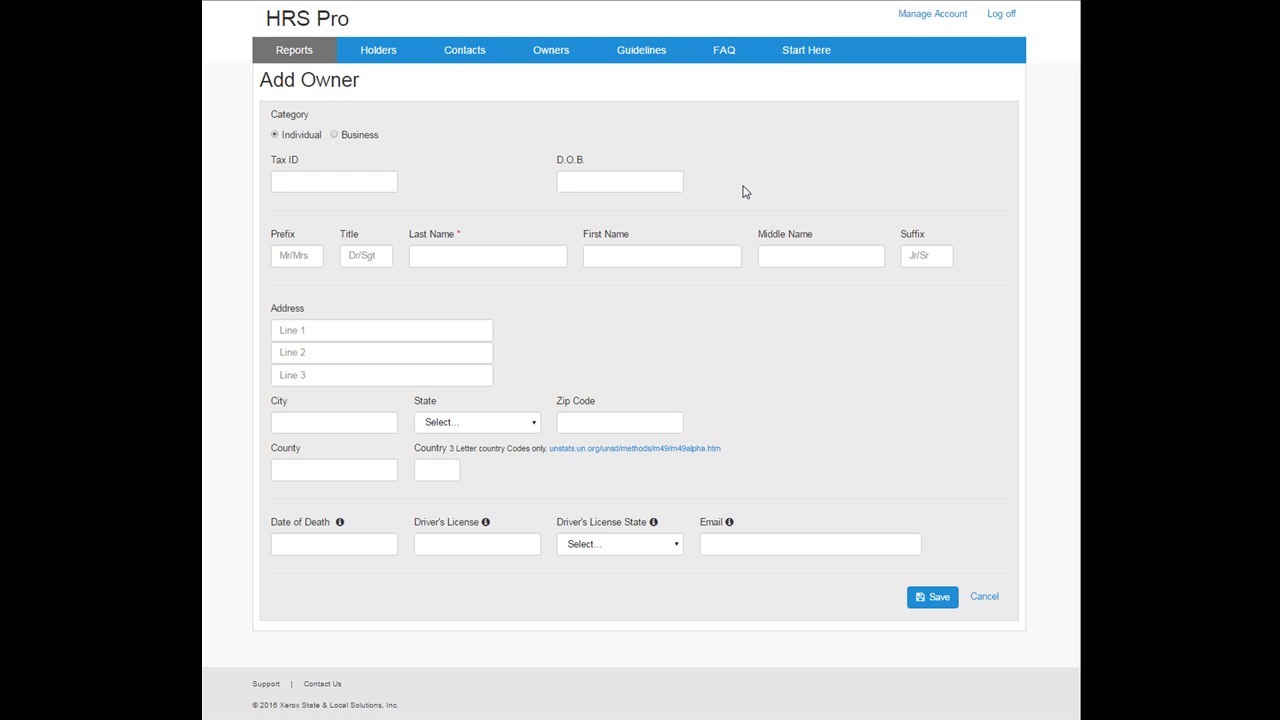
Step: Enter the individual owner's tax ID, last name and first name
click(281, 183)
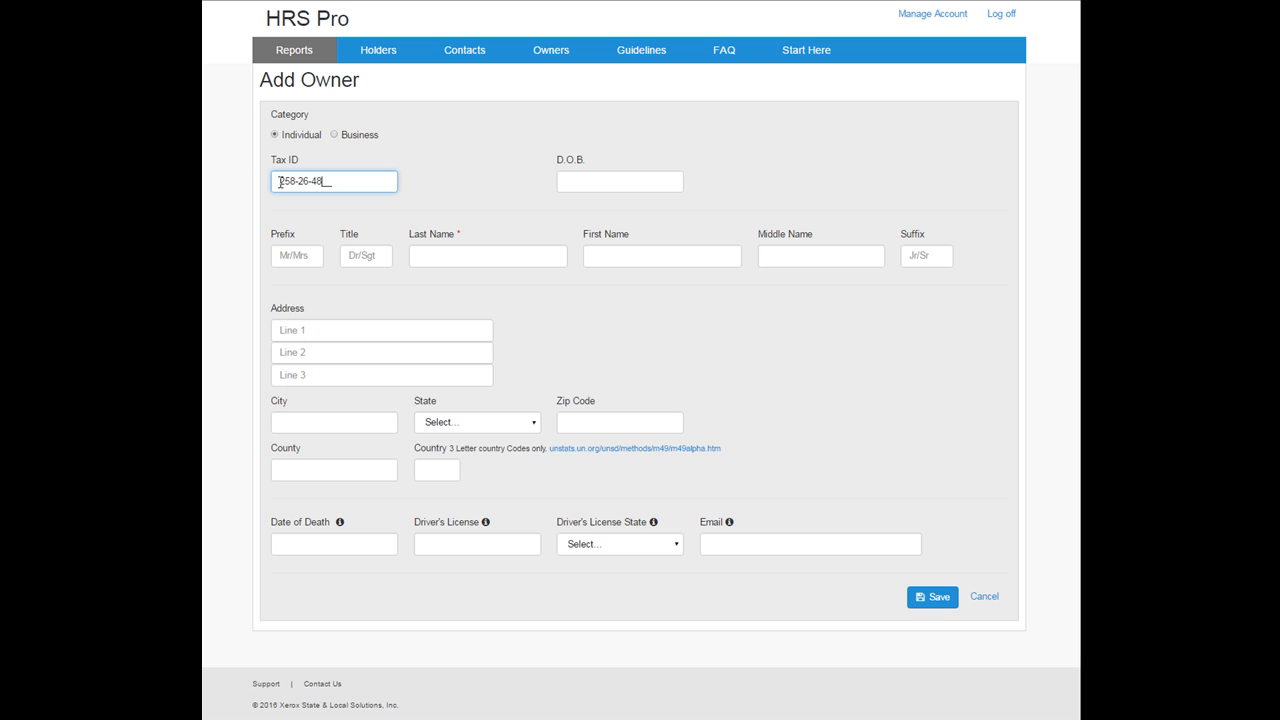
click(419, 257)
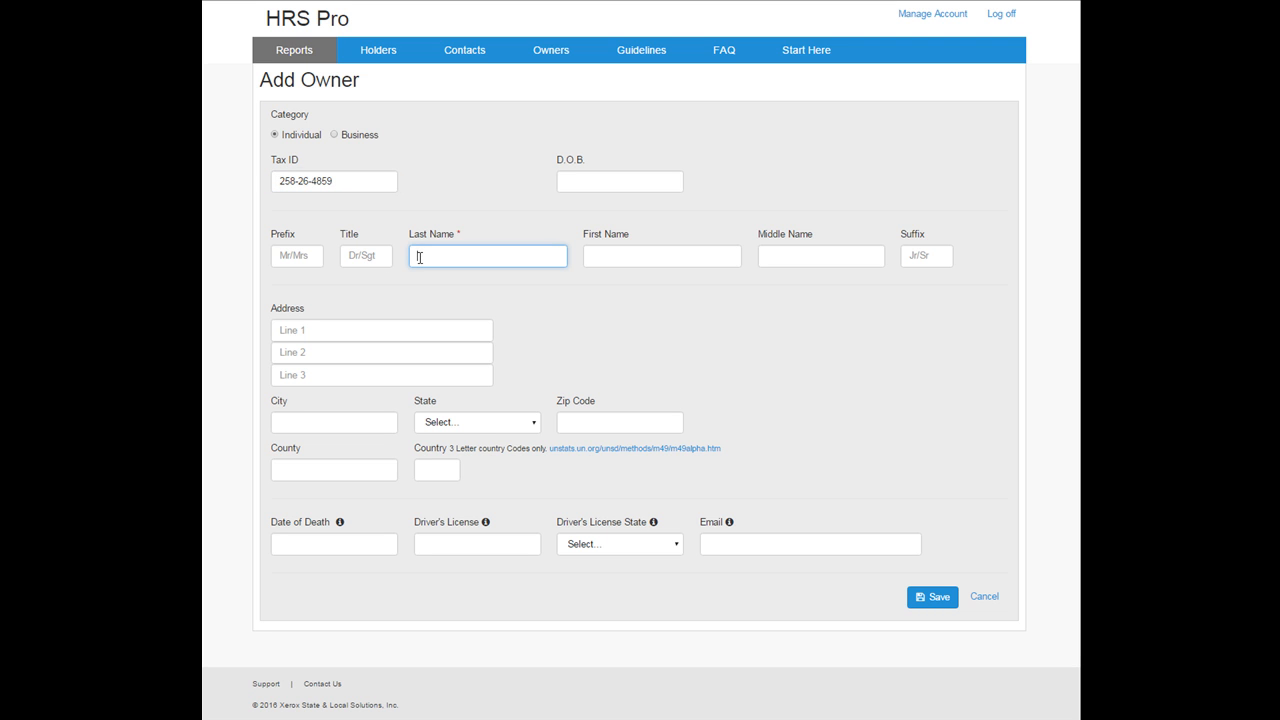
key(Tab)
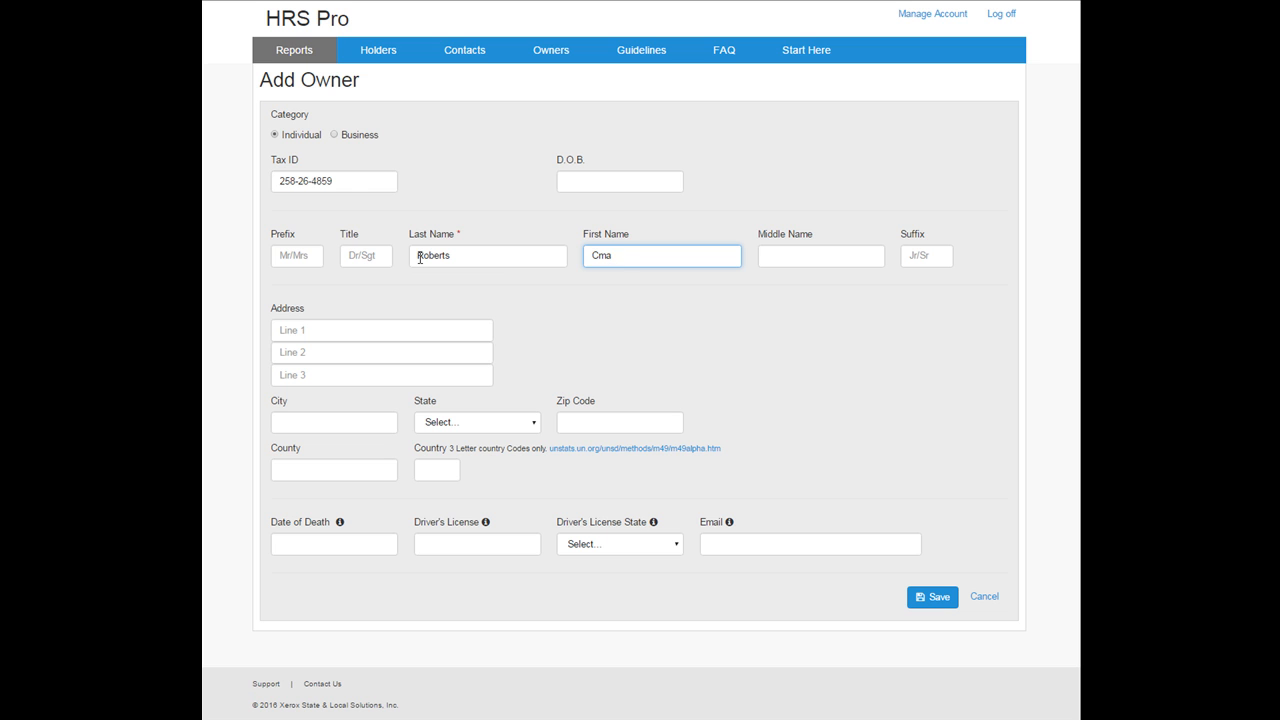
key(Tab)
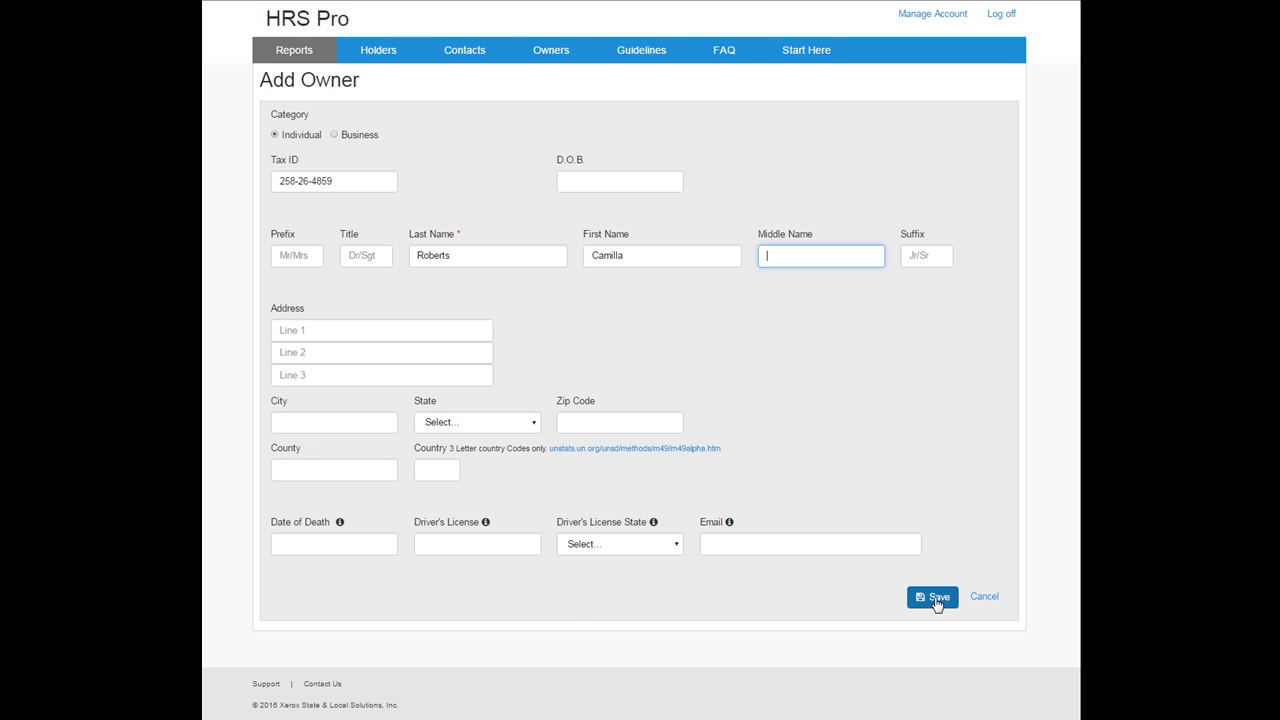
Step: Save the owner and link the first matching existing owner from the duplicates found
click(936, 599)
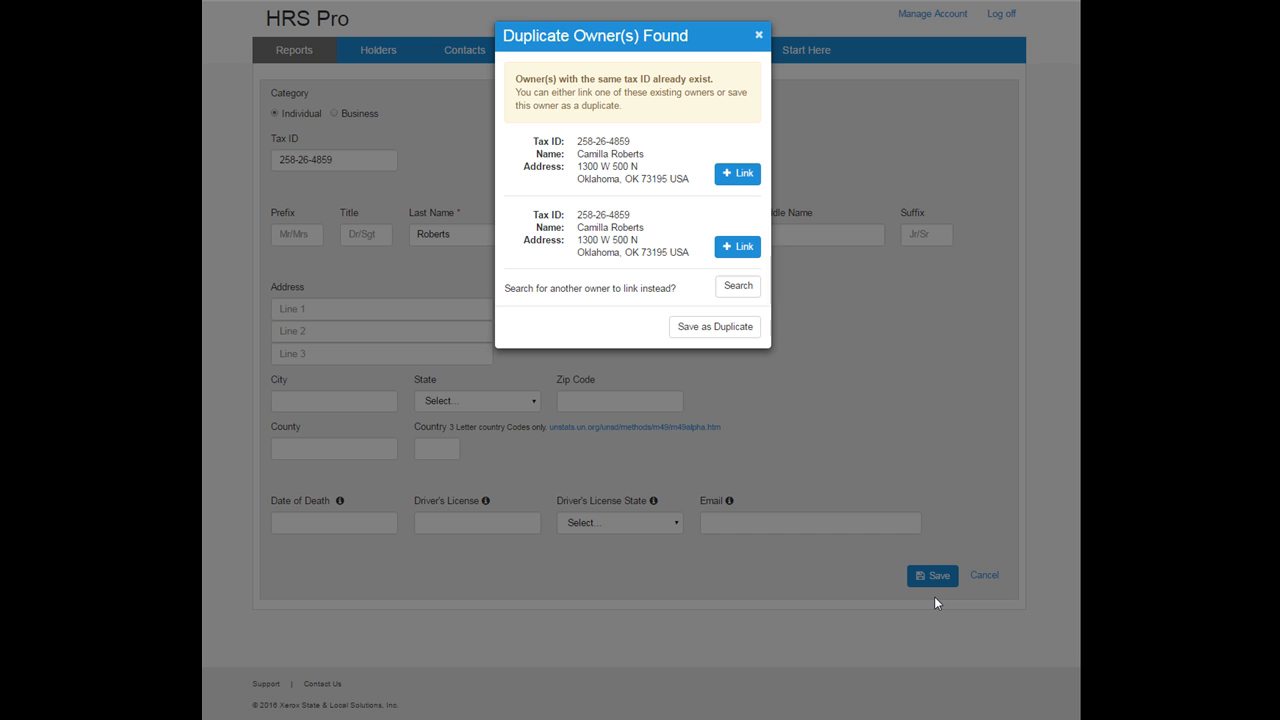
click(731, 175)
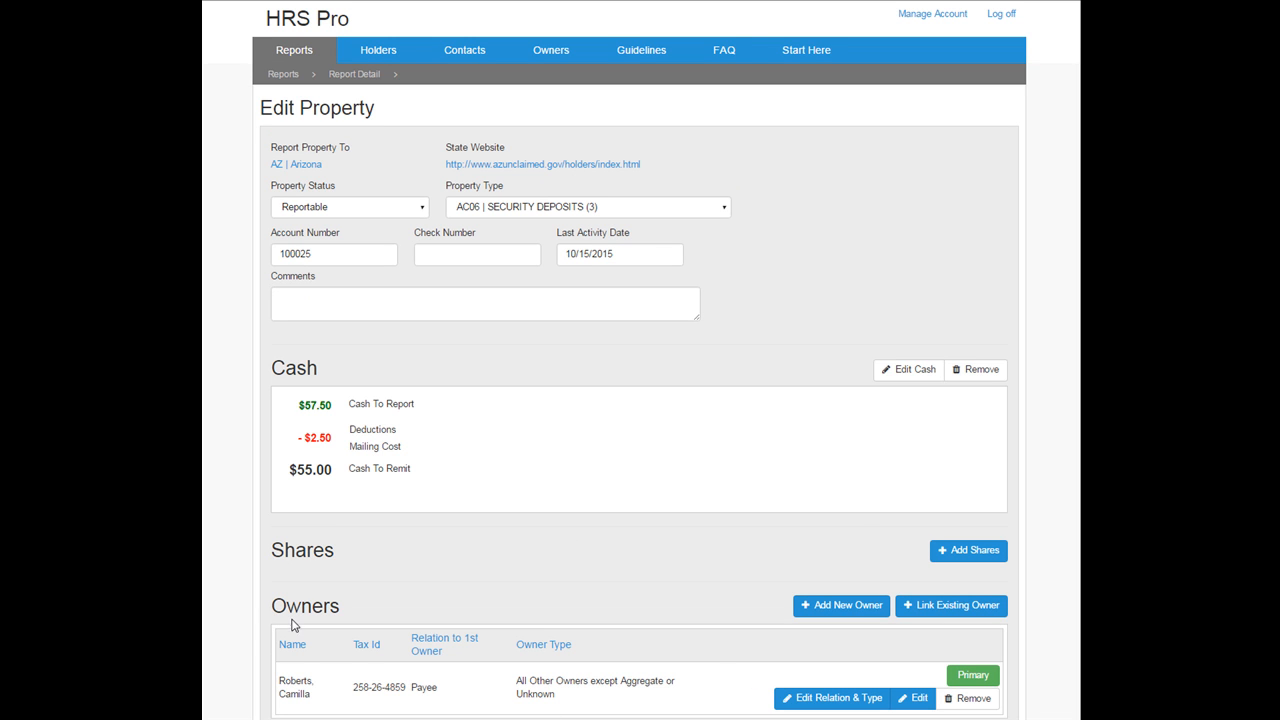
Step: Save the property and return to the Report Details page
mouse_move(290, 718)
scroll(864, 650, down, 1)
click(857, 689)
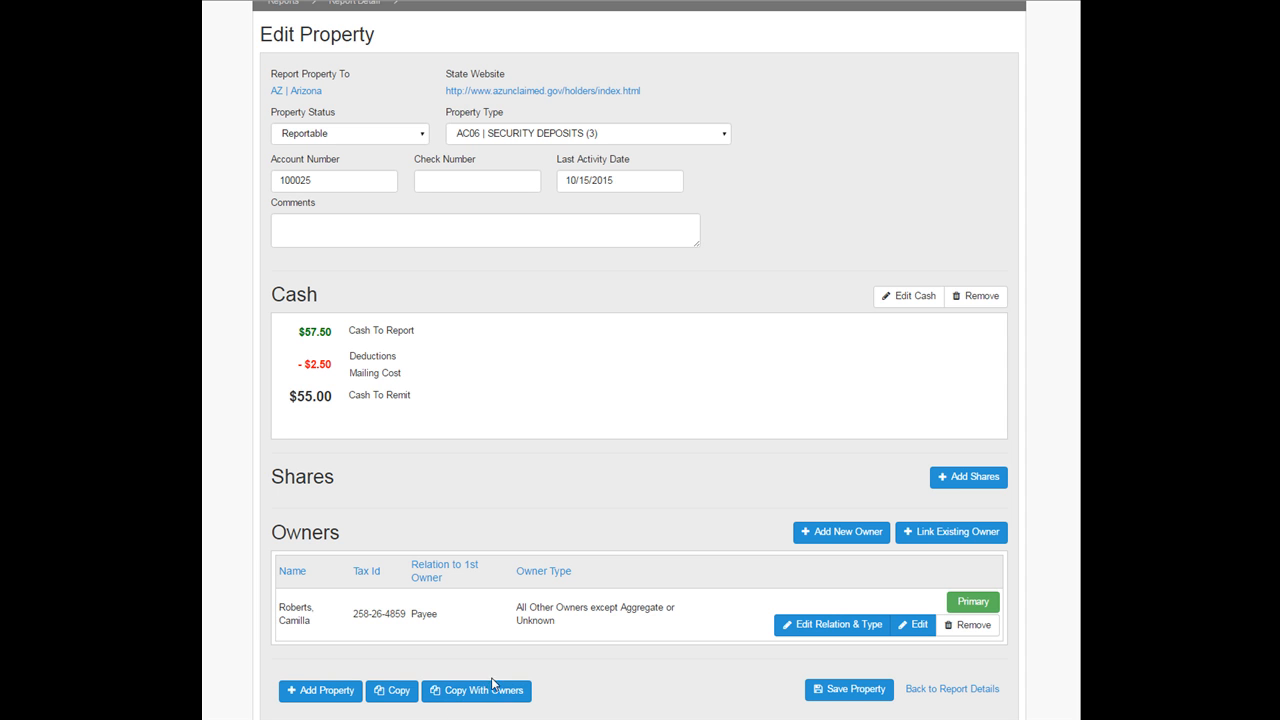
click(940, 698)
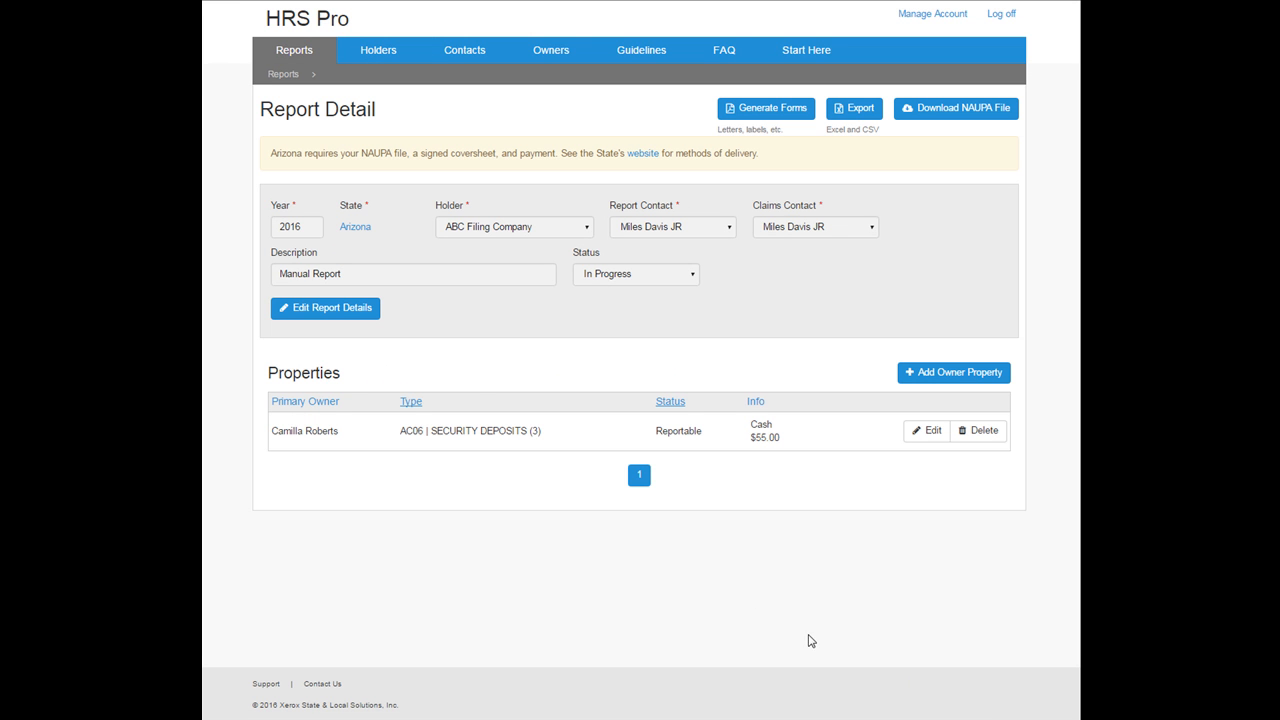